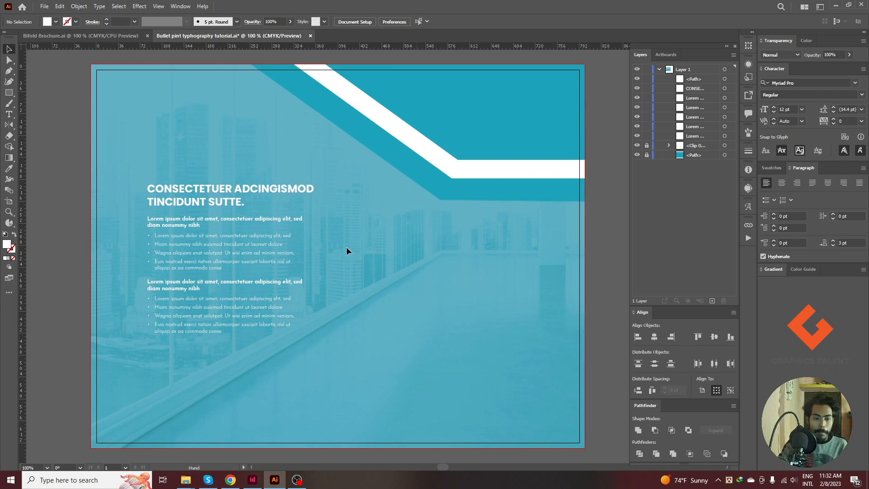
Insert the » glyph from the Josefin Sans Light font before the first line of the plain text block beside the artboard.
{"action": "scroll", "coordinate": [126, 249], "scroll_direction": "up", "scroll_amount": 1}
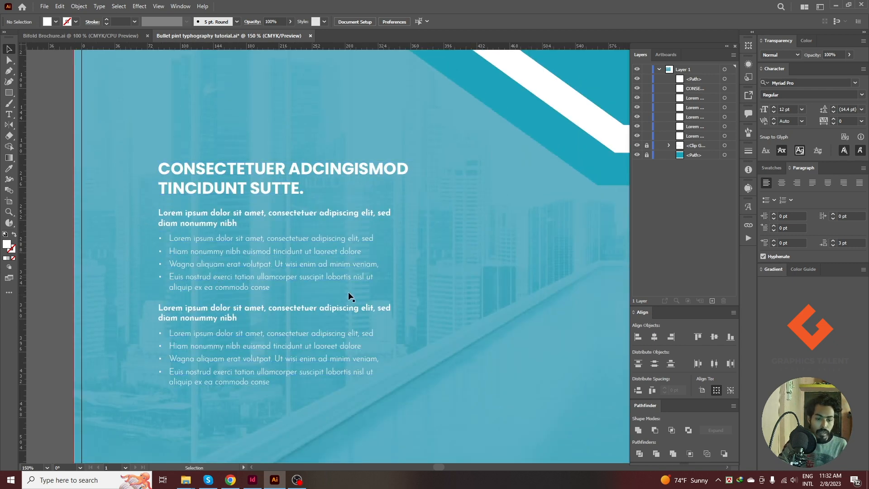
{"action": "left_click_drag", "start_coordinate": [562, 236], "coordinate": [289, 219]}
{"action": "left_click_drag", "start_coordinate": [443, 248], "coordinate": [83, 202]}
{"action": "left_click_drag", "start_coordinate": [394, 232], "coordinate": [268, 165]}
{"action": "left_click", "coordinate": [319, 286]}
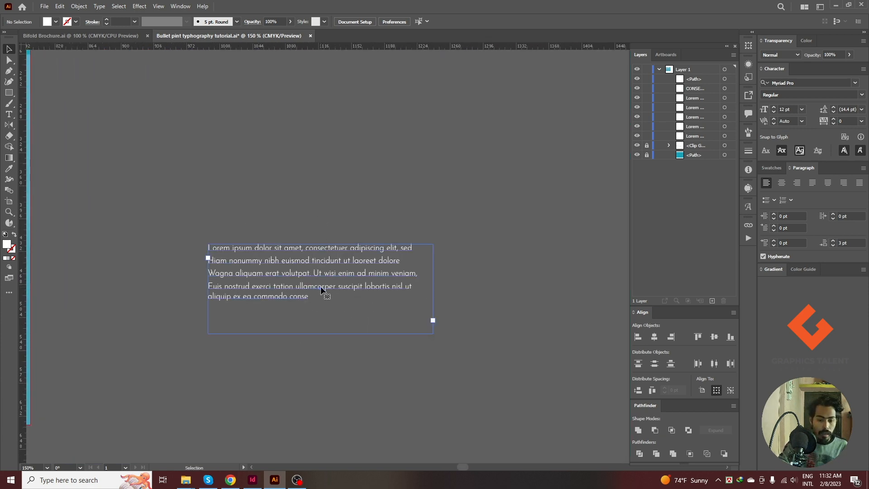
{"action": "scroll", "coordinate": [246, 279], "scroll_direction": "up", "scroll_amount": 2}
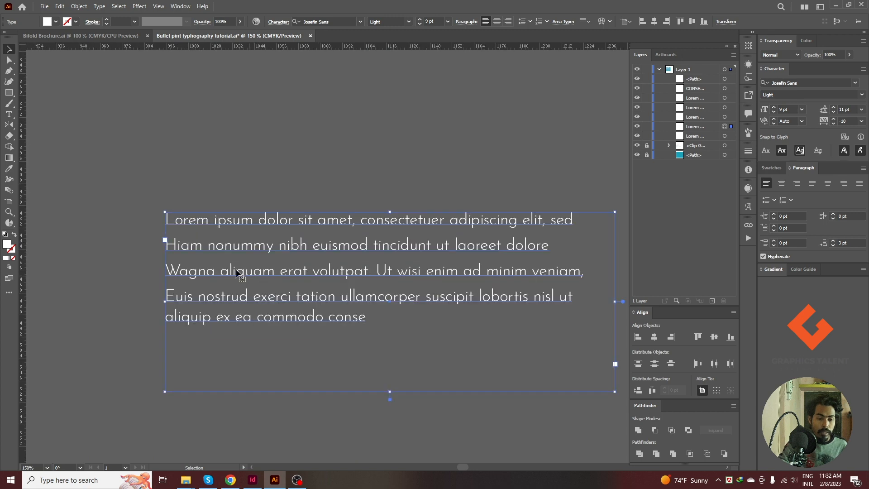
{"action": "double_click", "coordinate": [166, 221]}
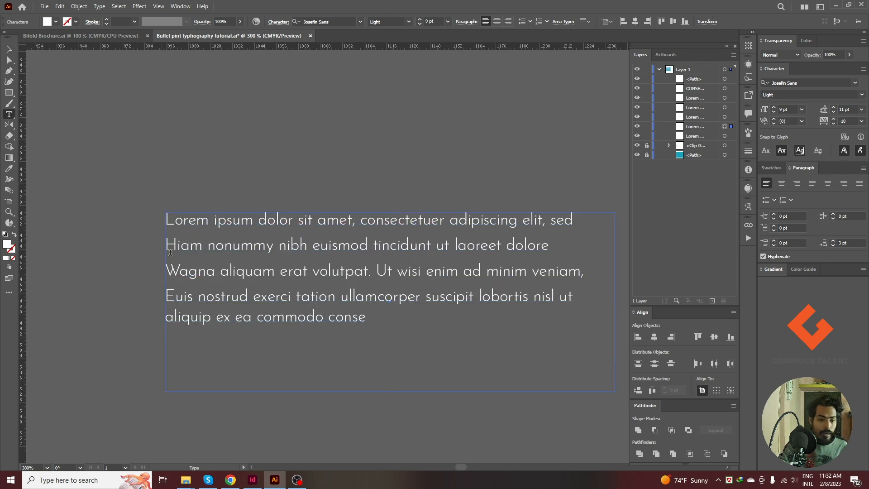
{"action": "left_click", "coordinate": [753, 239]}
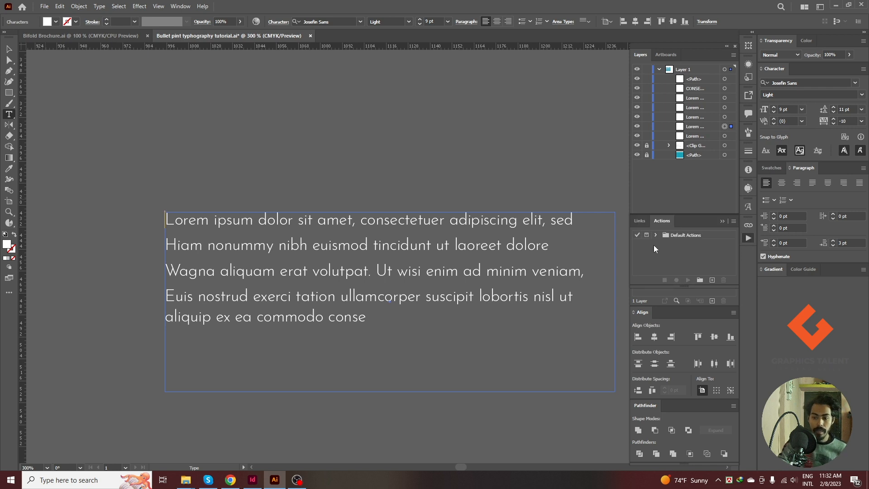
{"action": "left_click", "coordinate": [749, 206]}
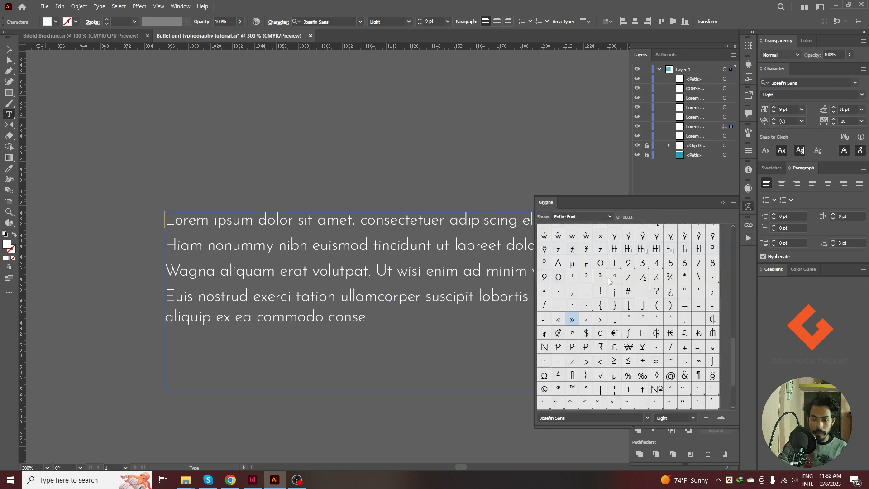
{"action": "double_click", "coordinate": [572, 320]}
Insert a tab between the » glyph and the first line's text.
{"action": "left_click_drag", "start_coordinate": [165, 219], "coordinate": [176, 220]}
{"action": "left_click", "coordinate": [175, 219]}
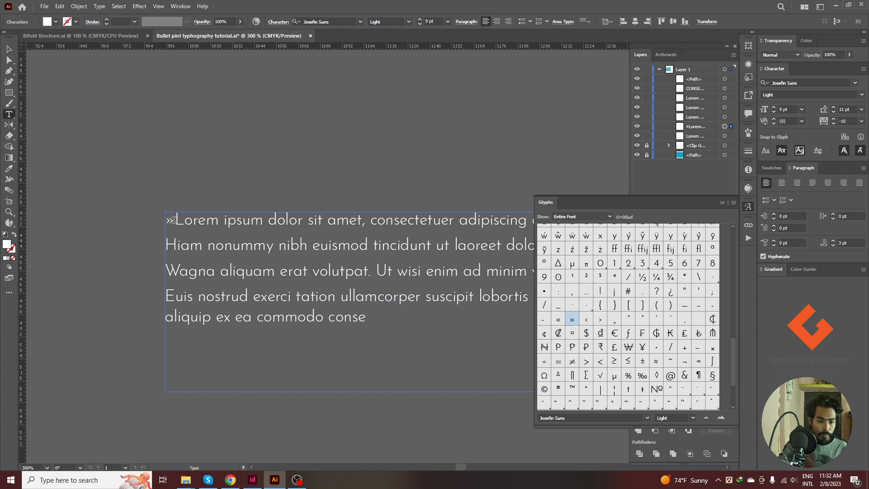
{"action": "key", "text": "Tab"}
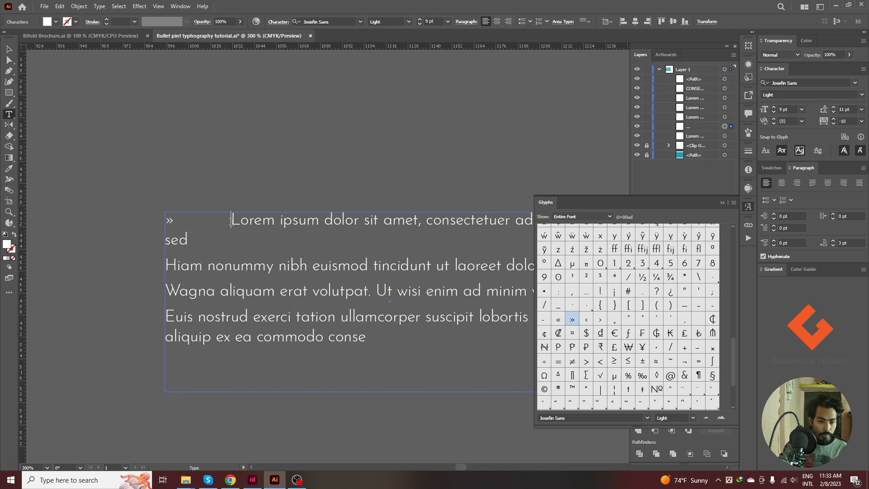
Copy the » glyph with its tab to the start of the second, third and fourth paragraphs, and collapse the glyph list.
{"action": "left_click_drag", "start_coordinate": [231, 220], "coordinate": [166, 220]}
{"action": "key", "text": "ctrl+c"}
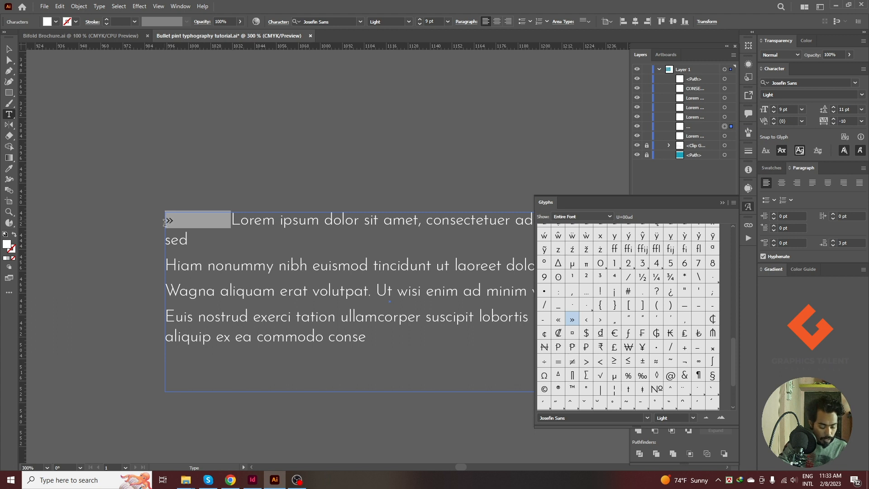
{"action": "left_click", "coordinate": [169, 265]}
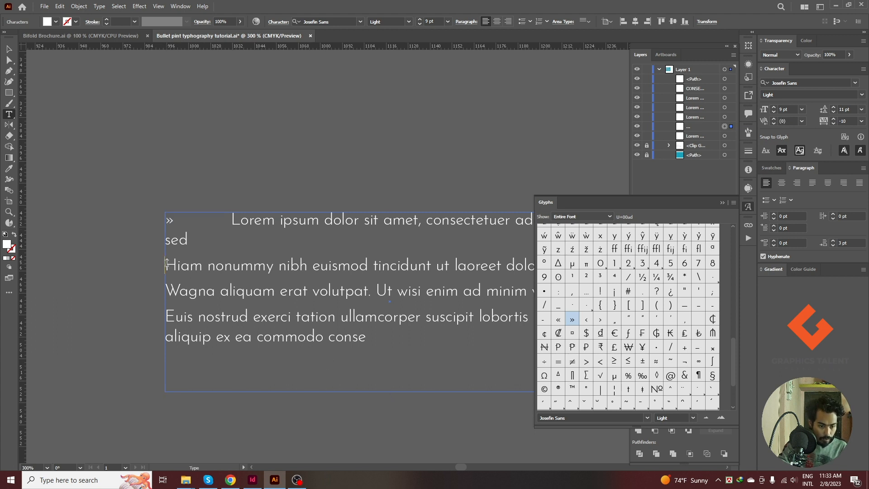
{"action": "key", "text": "ctrl+v"}
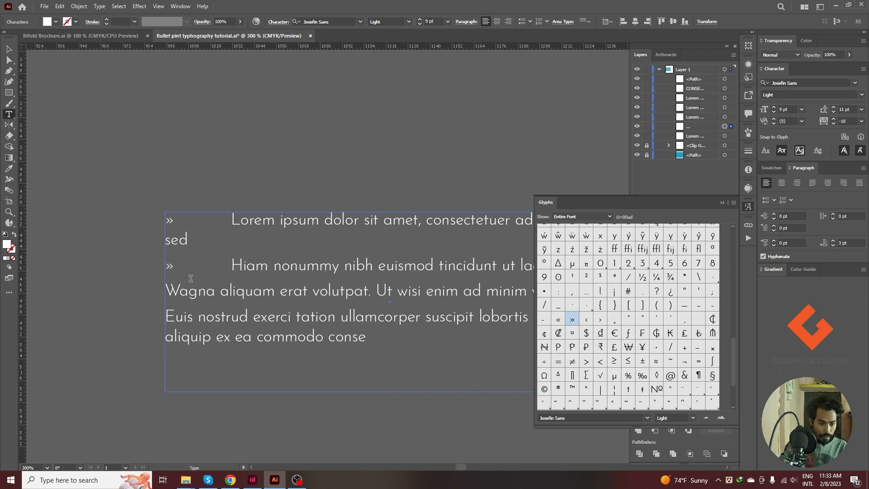
{"action": "left_click", "coordinate": [169, 291]}
{"action": "key", "text": "ctrl+v"}
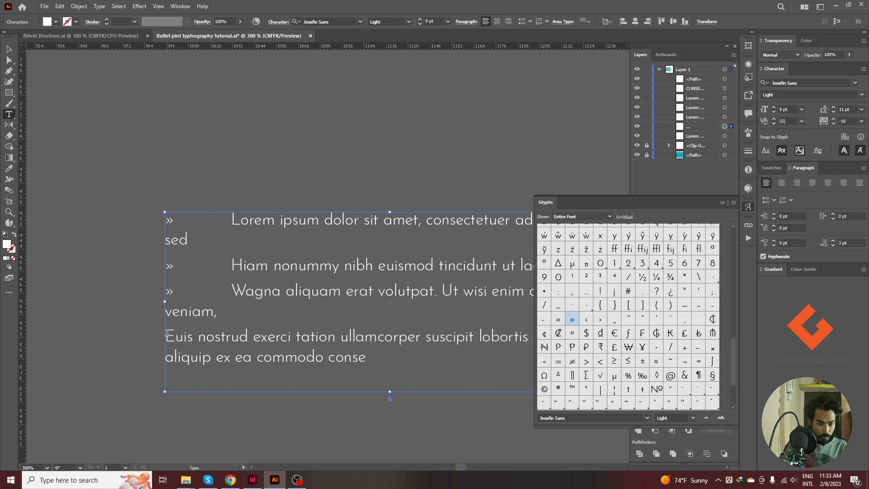
{"action": "left_click", "coordinate": [169, 336]}
{"action": "key", "text": "ctrl+v"}
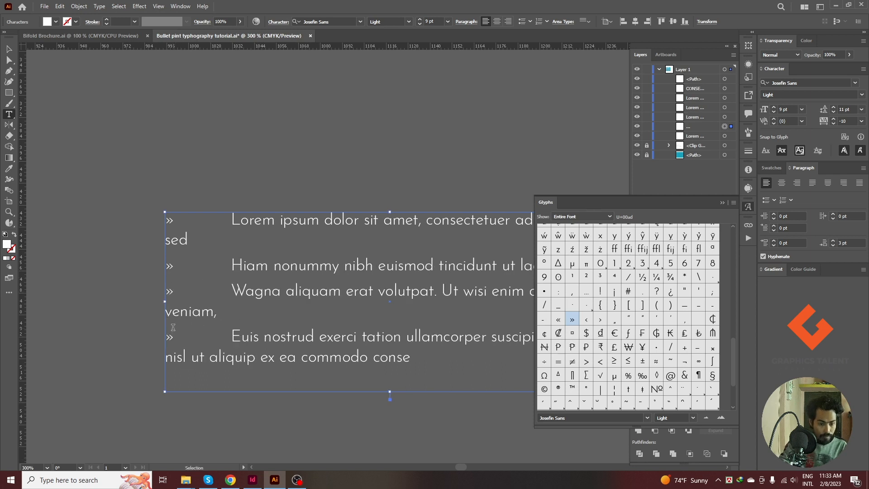
{"action": "left_click", "coordinate": [720, 201]}
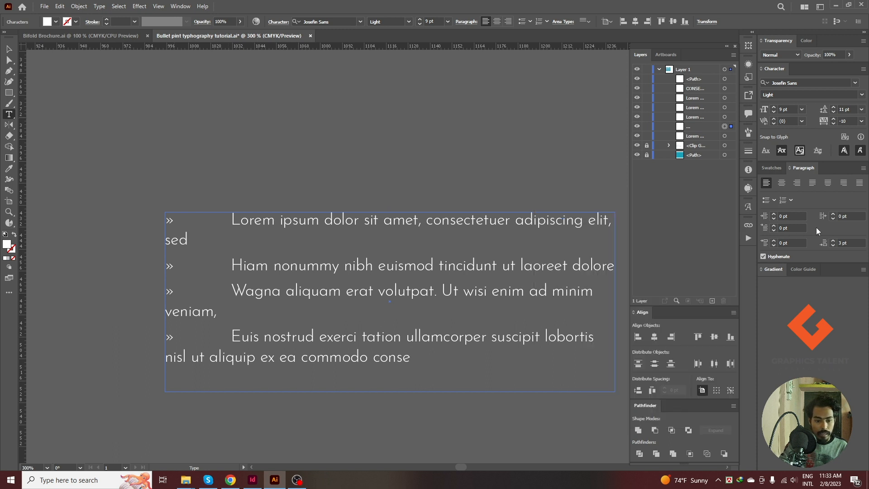
Set the left indent of the whole » list to 40 pt.
{"action": "left_click", "coordinate": [7, 50]}
{"action": "left_click", "coordinate": [181, 176]}
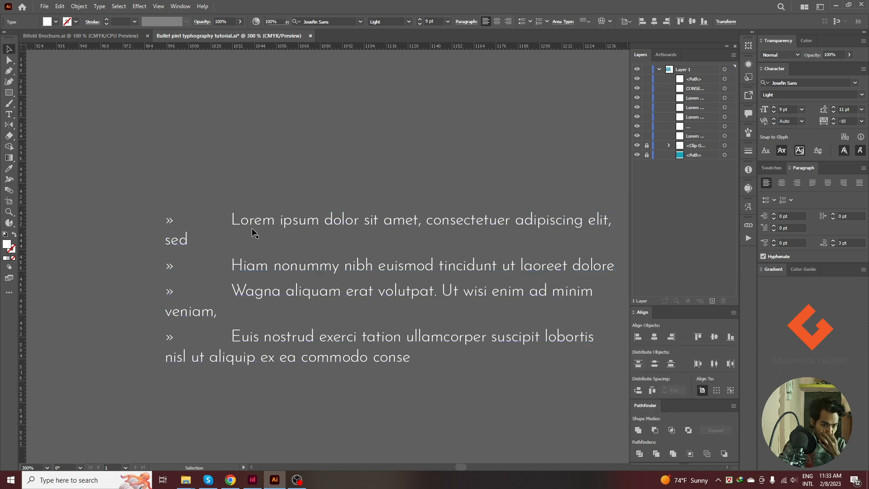
{"action": "left_click", "coordinate": [314, 226]}
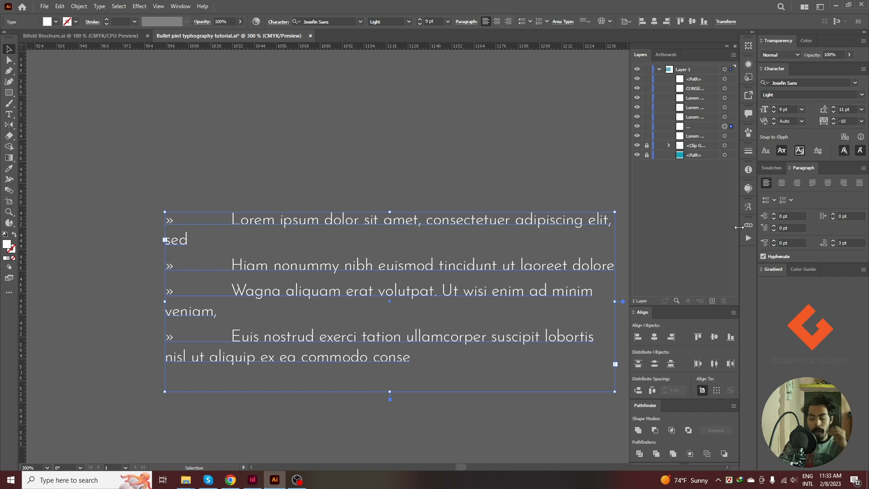
{"action": "left_click", "coordinate": [795, 216]}
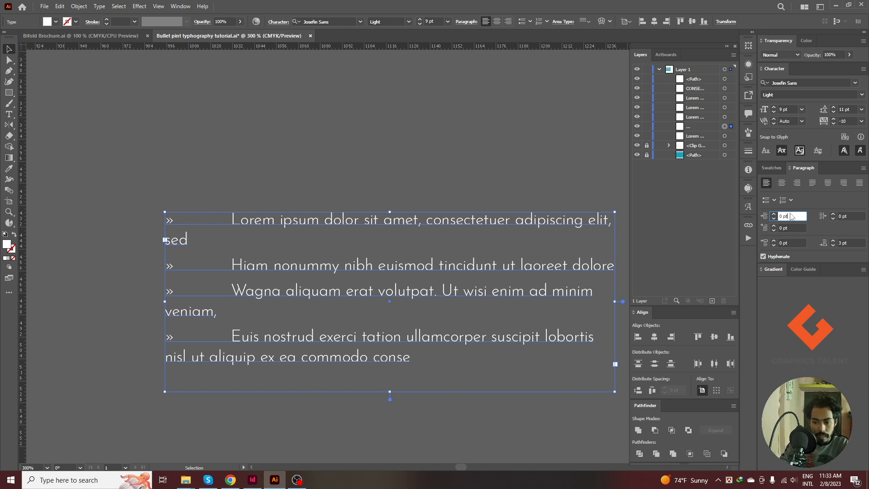
{"action": "double_click", "coordinate": [783, 216]}
{"action": "type", "text": "4"}
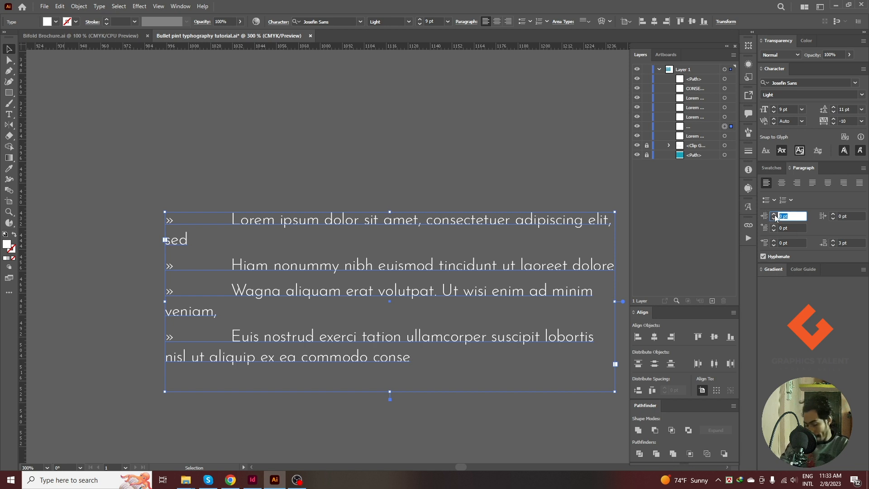
{"action": "type", "text": "0"}
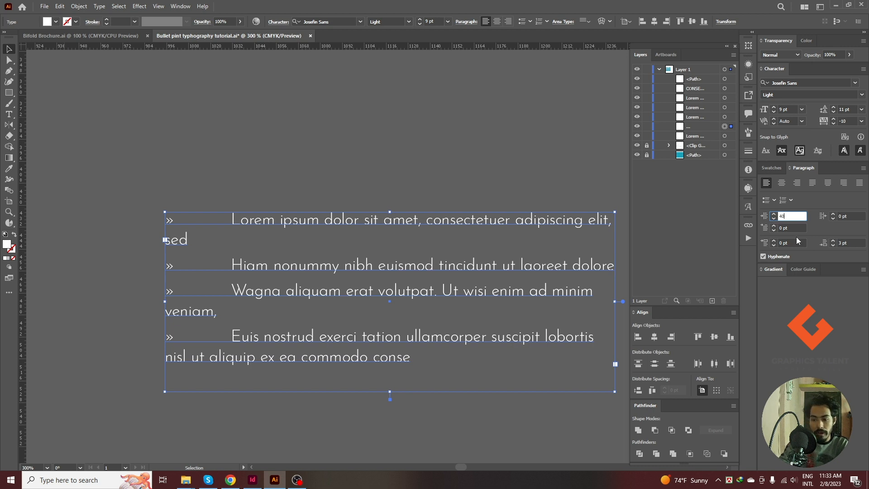
Set the first-line left indent of the » list to -20 pt.
{"action": "left_click", "coordinate": [794, 227]}
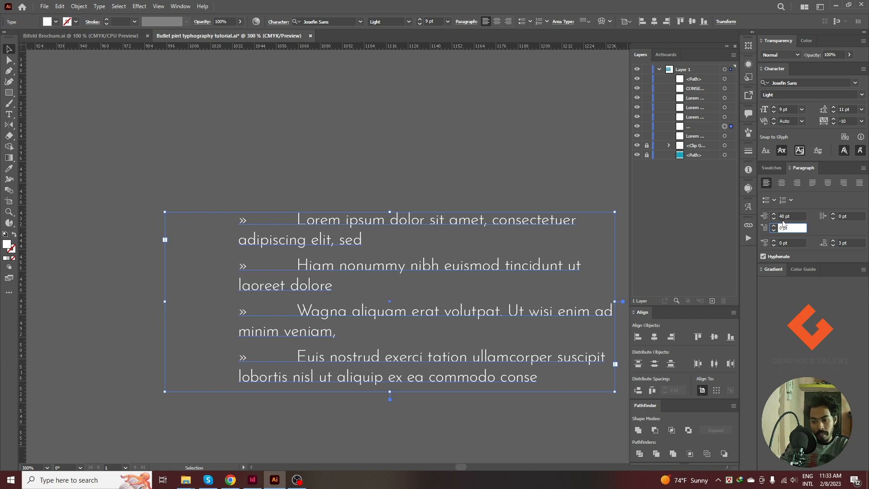
{"action": "left_click_drag", "start_coordinate": [791, 227], "coordinate": [767, 229]}
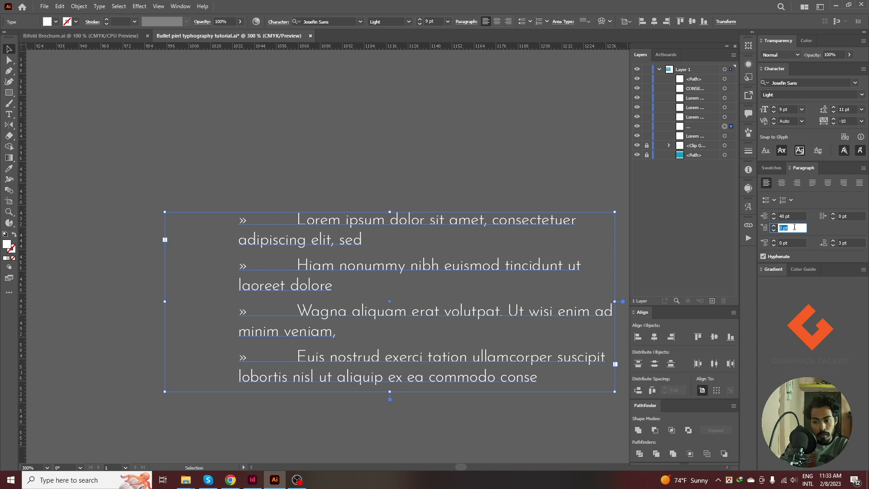
{"action": "type", "text": "-"}
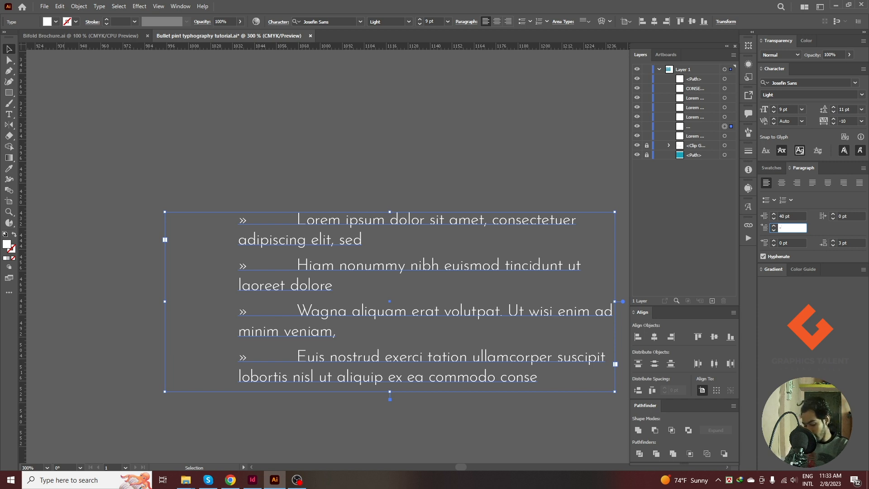
{"action": "type", "text": "20"}
{"action": "key", "text": "Return"}
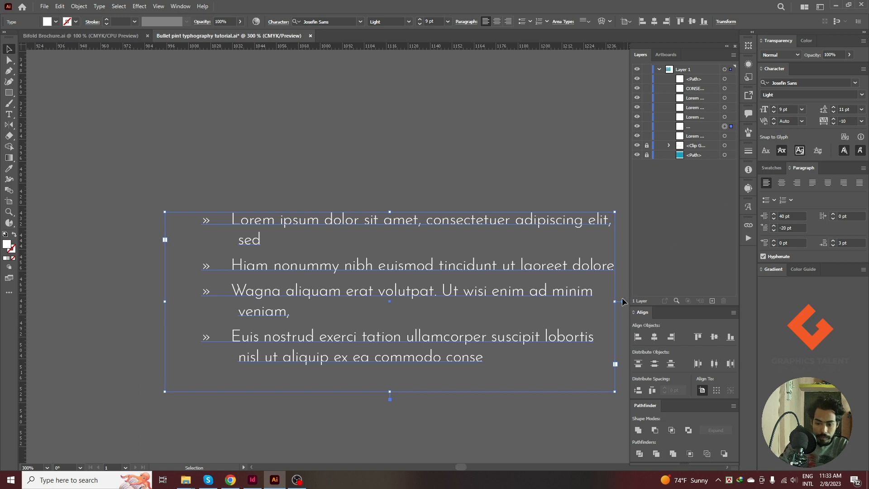
Narrow the » list's text frame from its right edge so the lines wrap earlier, and deselect it.
{"action": "left_click_drag", "start_coordinate": [615, 301], "coordinate": [553, 302]}
{"action": "left_click", "coordinate": [261, 119]}
{"action": "left_click", "coordinate": [363, 370]}
{"action": "left_click", "coordinate": [256, 171]}
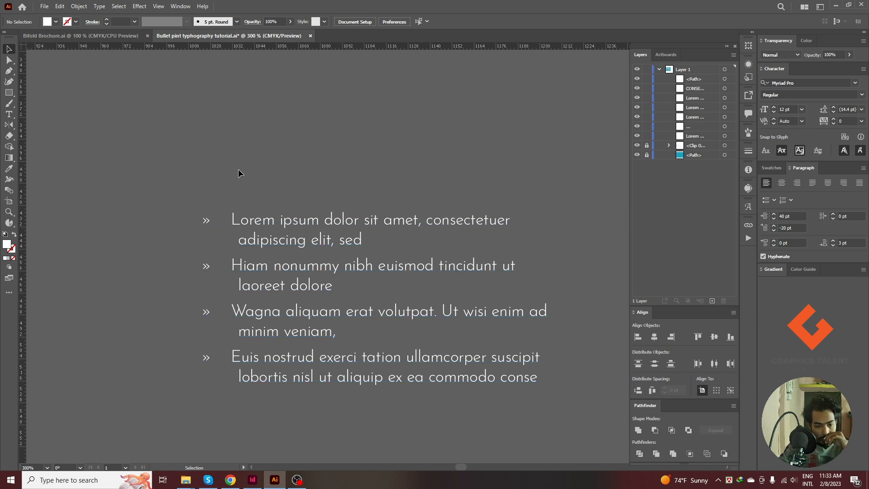
Set the left indent of the » list to 35 pt and deselect it.
{"action": "left_click", "coordinate": [312, 220]}
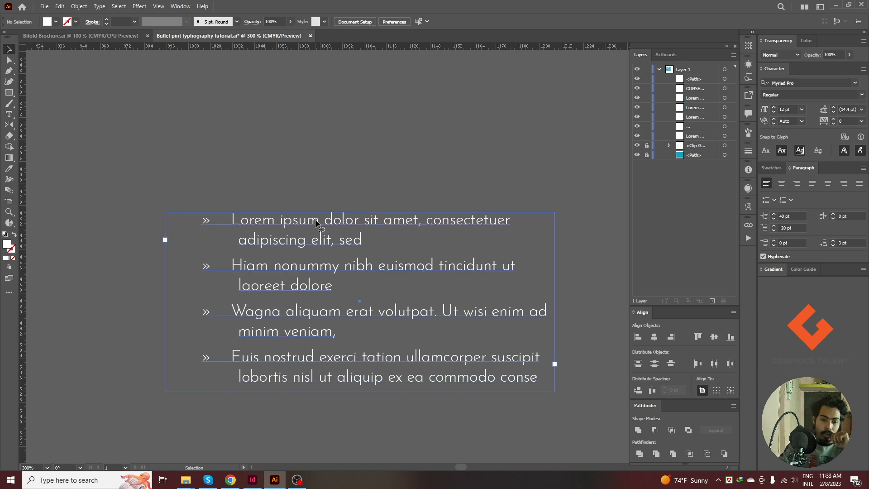
{"action": "left_click", "coordinate": [795, 216]}
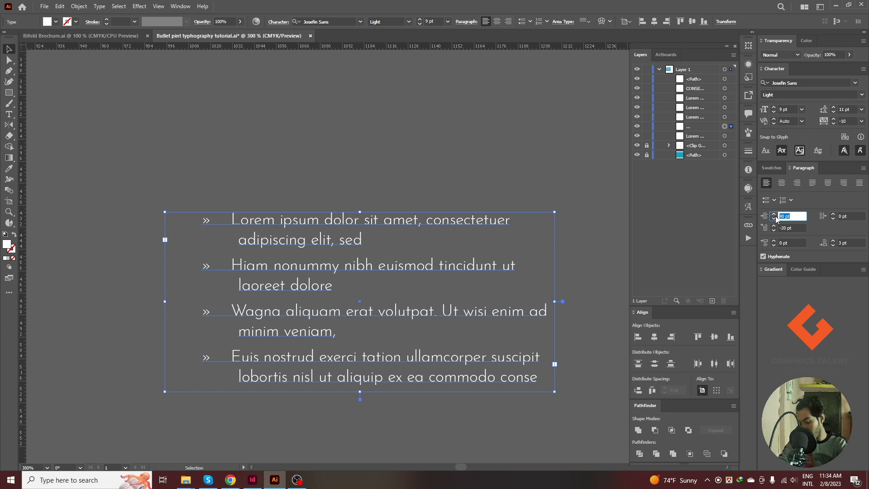
{"action": "type", "text": "35"}
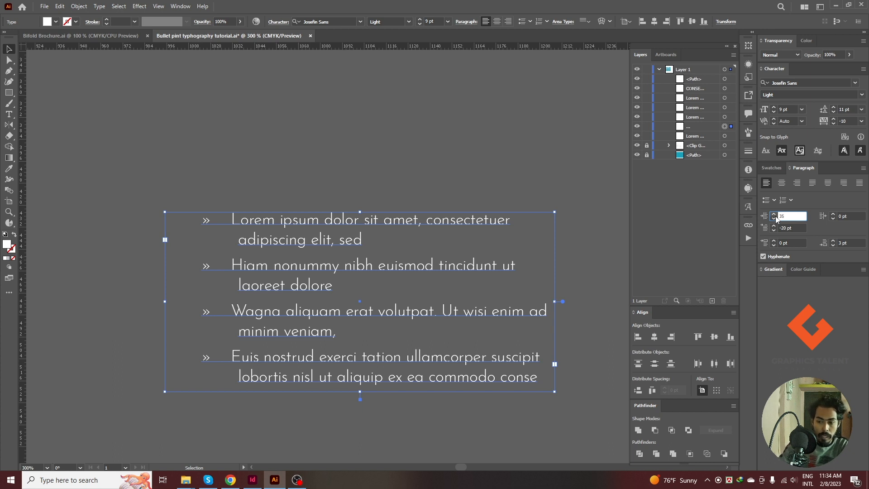
{"action": "key", "text": "Return"}
{"action": "left_click", "coordinate": [303, 124]}
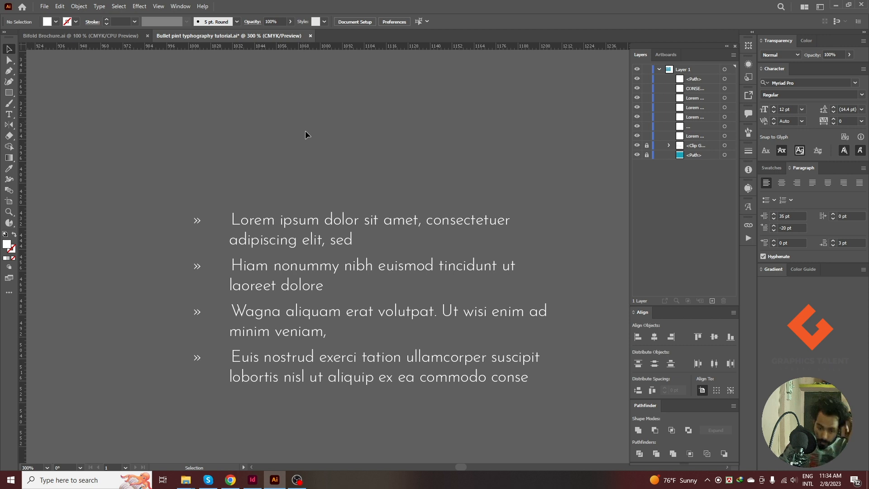
Duplicate the artboard heading "CONSECTETUER ADCINGISMOD TINCIDUNT SUTTE." and place the copy above the » list.
{"action": "left_click", "coordinate": [275, 225]}
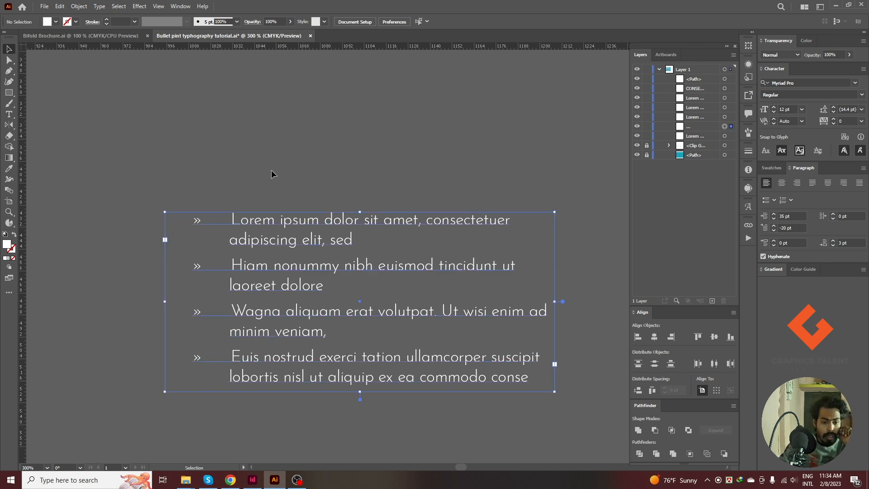
{"action": "double_click", "coordinate": [297, 219]}
{"action": "scroll", "coordinate": [390, 210], "scroll_direction": "down", "scroll_amount": 2}
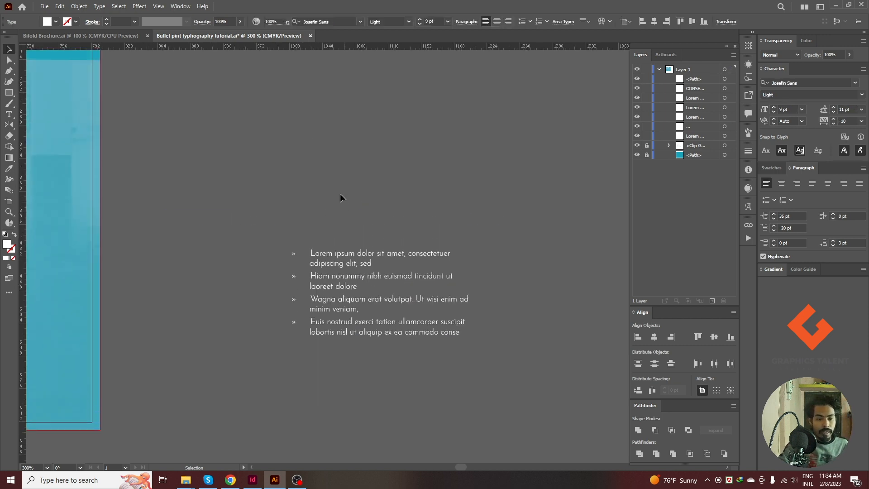
{"action": "left_click", "coordinate": [340, 195]}
{"action": "left_click_drag", "start_coordinate": [238, 166], "coordinate": [479, 171]}
{"action": "scroll", "coordinate": [352, 213], "scroll_direction": "down", "scroll_amount": 2}
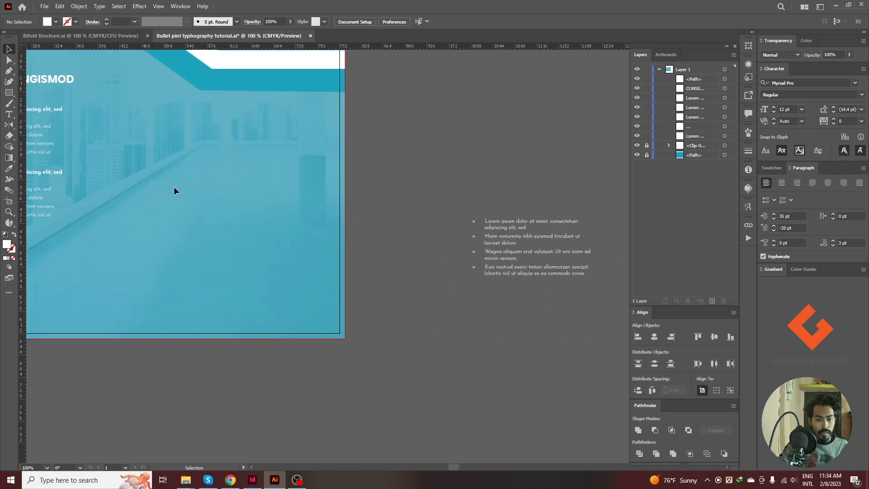
{"action": "left_click_drag", "start_coordinate": [46, 88], "coordinate": [507, 204]}
{"action": "left_click", "coordinate": [509, 159]}
{"action": "left_click_drag", "start_coordinate": [541, 146], "coordinate": [389, 108]}
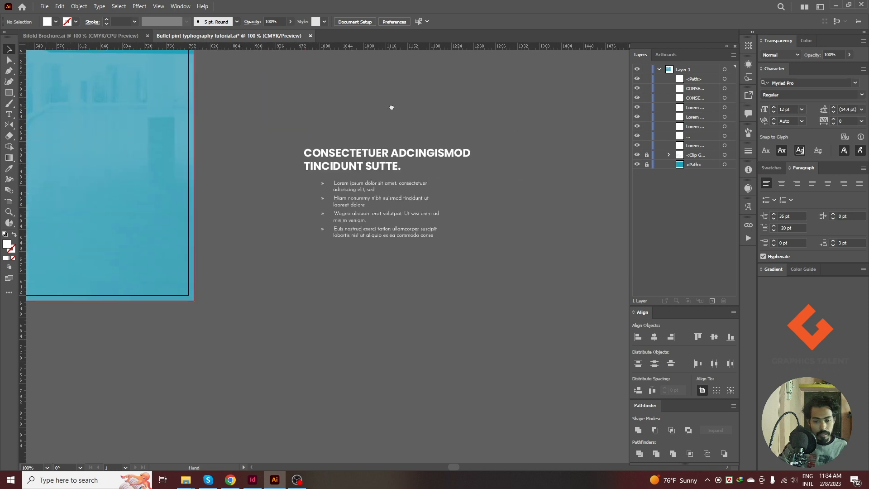
Duplicate a round-bulleted list from the artboard, place the copy below the » list, and select it.
{"action": "left_click", "coordinate": [398, 231]}
{"action": "scroll", "coordinate": [512, 240], "scroll_direction": "up", "scroll_amount": 1}
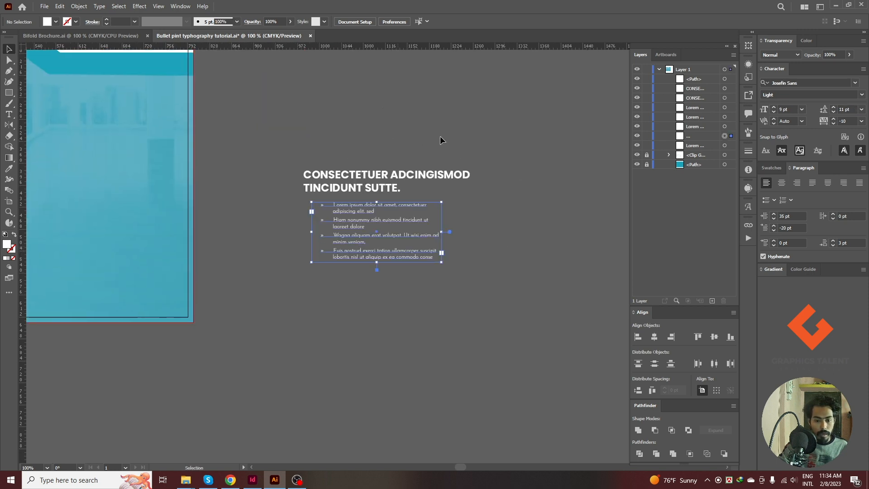
{"action": "left_click_drag", "start_coordinate": [488, 248], "coordinate": [517, 145]}
{"action": "left_click", "coordinate": [519, 167]}
{"action": "left_click_drag", "start_coordinate": [388, 124], "coordinate": [532, 251]}
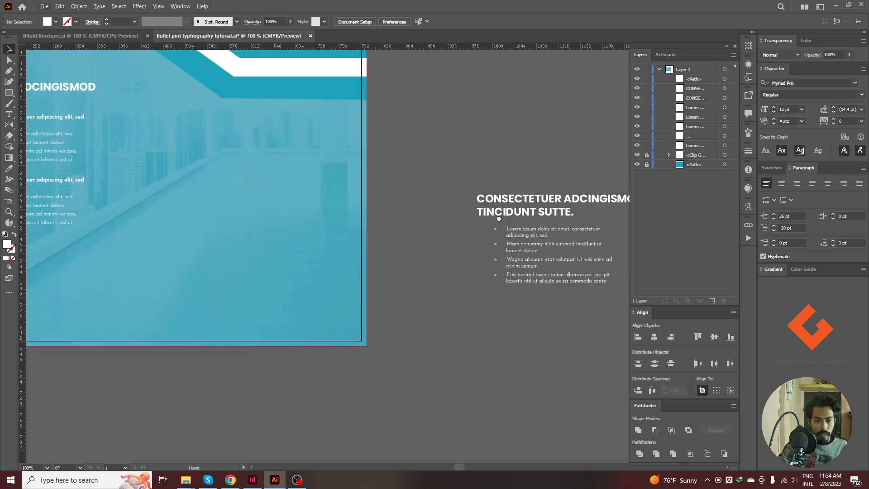
{"action": "left_click", "coordinate": [48, 142]}
{"action": "left_click_drag", "start_coordinate": [472, 314], "coordinate": [555, 319]}
{"action": "left_click_drag", "start_coordinate": [463, 222], "coordinate": [297, 105]}
{"action": "scroll", "coordinate": [297, 216], "scroll_direction": "up", "scroll_amount": 2}
{"action": "left_click", "coordinate": [367, 233]}
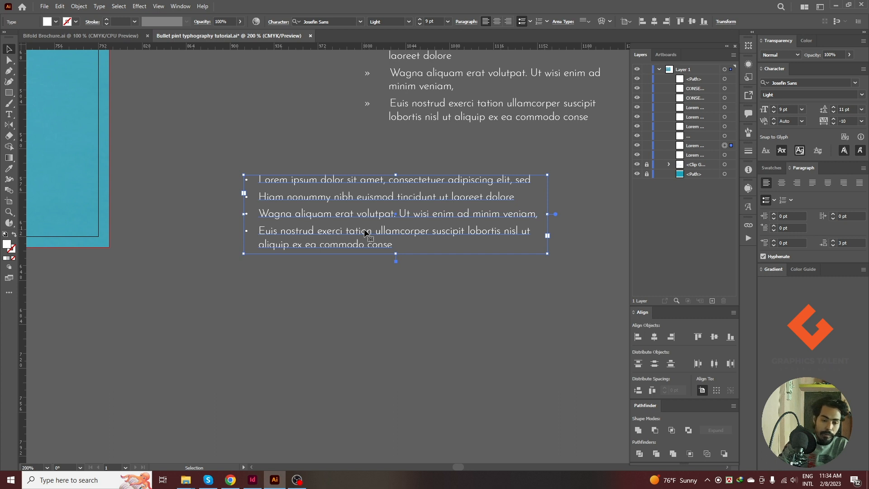
Remove the round bullets from the duplicated list below the » list, then reselect its text frame.
{"action": "left_click", "coordinate": [364, 272]}
{"action": "left_click", "coordinate": [363, 230]}
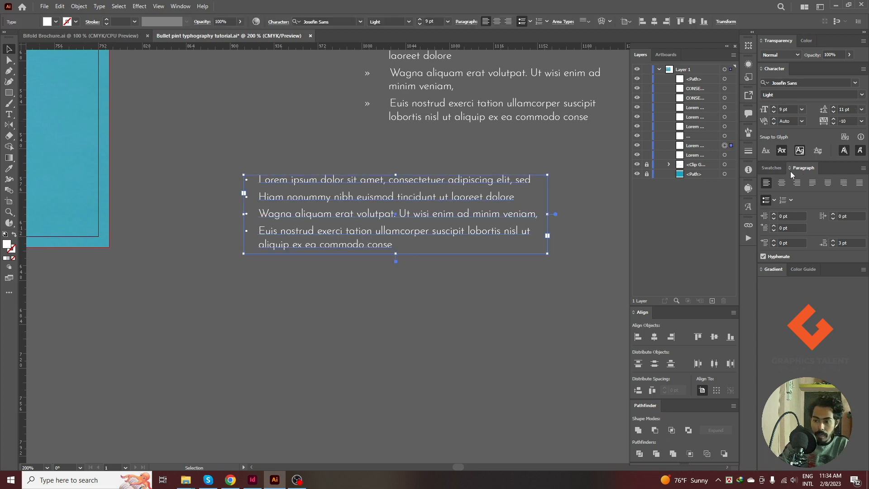
{"action": "left_click", "coordinate": [774, 201]}
{"action": "left_click", "coordinate": [712, 222]}
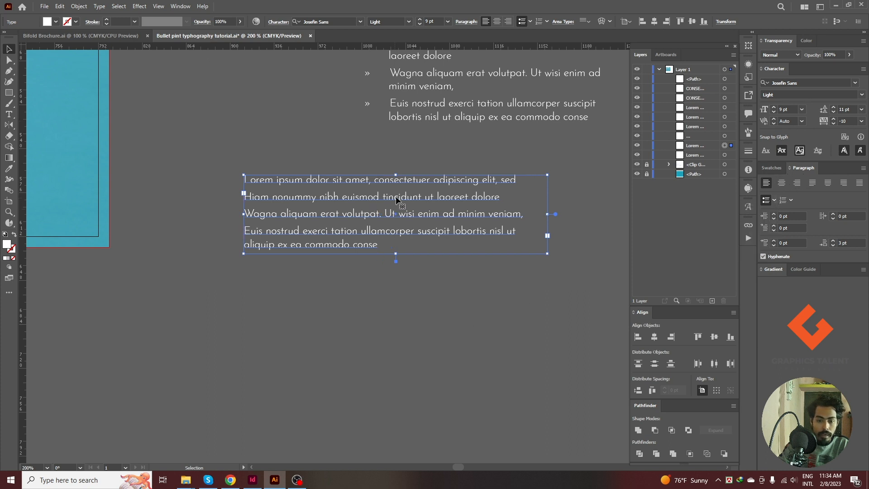
{"action": "left_click", "coordinate": [326, 320]}
{"action": "left_click", "coordinate": [306, 199]}
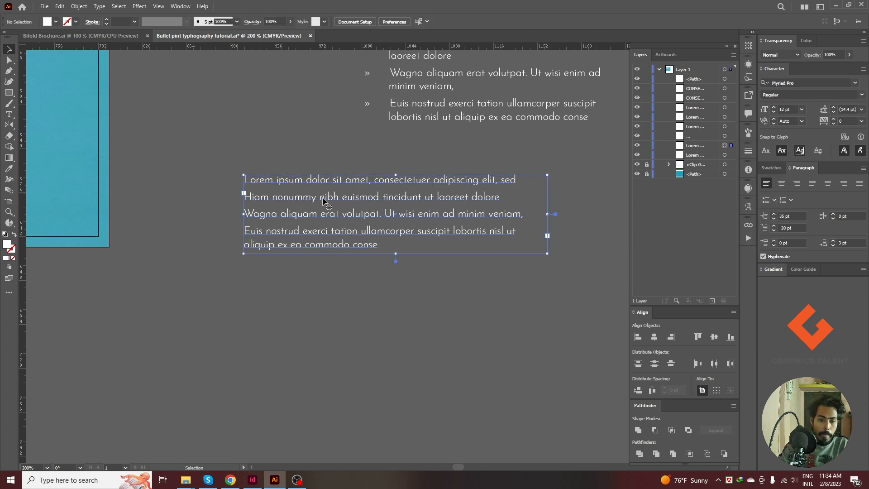
Apply the small square bullet character to the list below the » list and deselect it.
{"action": "left_click", "coordinate": [774, 201]}
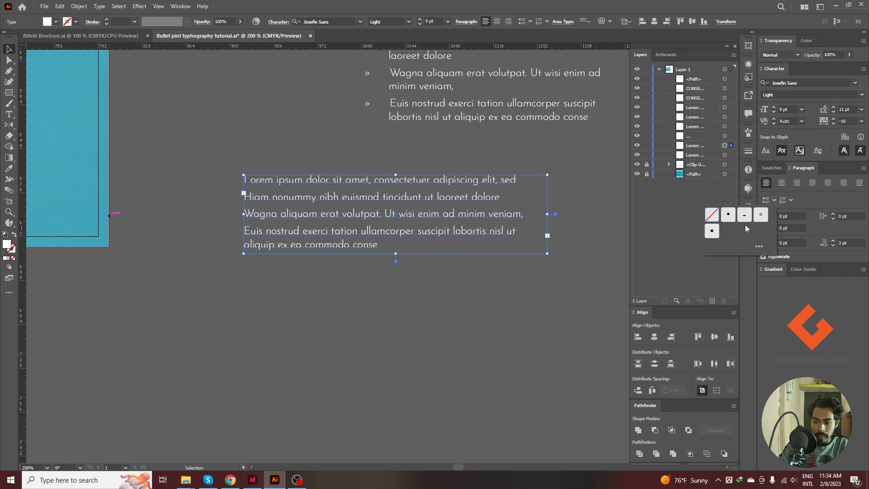
{"action": "left_click", "coordinate": [713, 232]}
{"action": "left_click", "coordinate": [464, 298]}
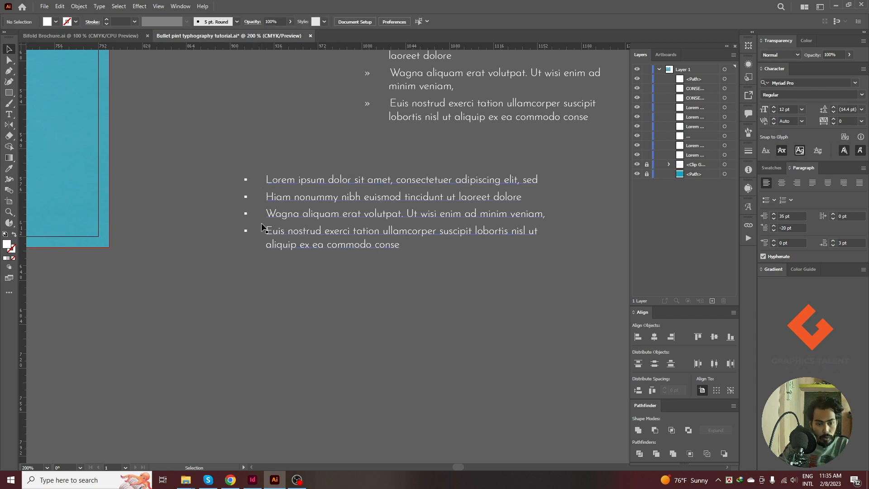
{"action": "left_click", "coordinate": [772, 168]}
{"action": "left_click", "coordinate": [803, 168]}
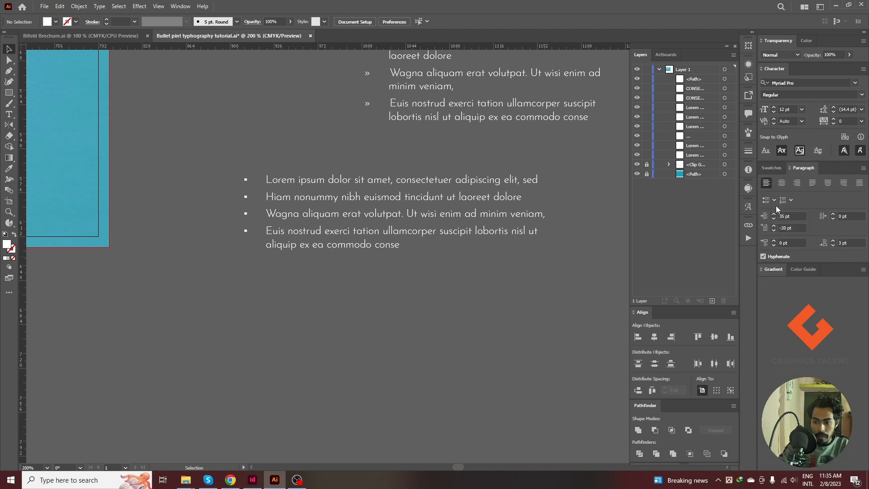
{"action": "left_click", "coordinate": [772, 200]}
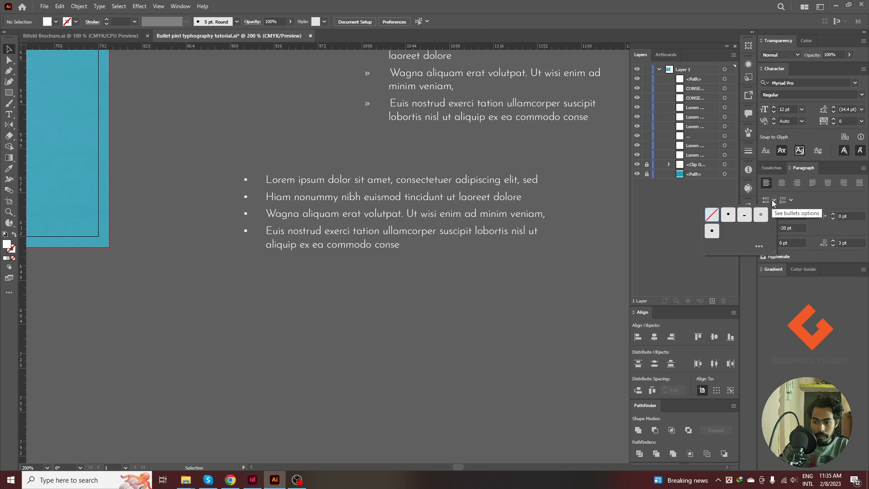
{"action": "left_click", "coordinate": [760, 246]}
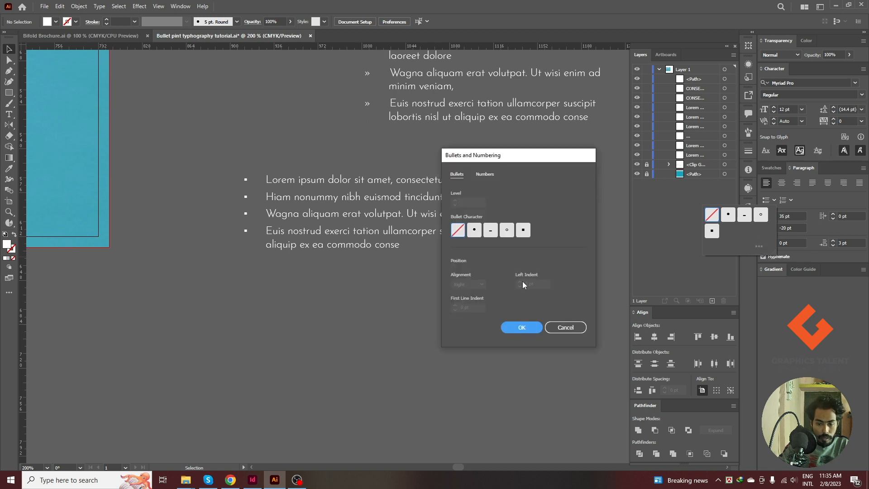
{"action": "left_click", "coordinate": [482, 174]}
{"action": "left_click", "coordinate": [456, 175]}
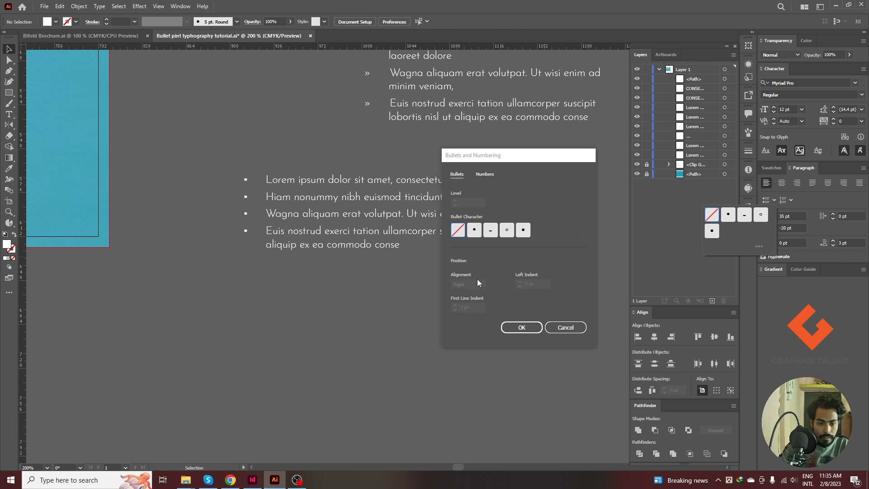
{"action": "left_click", "coordinate": [571, 327]}
{"action": "left_click", "coordinate": [381, 232]}
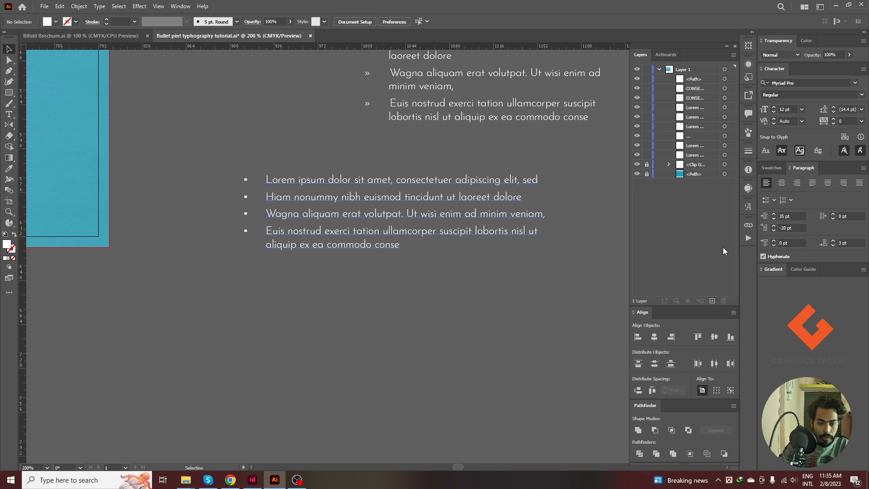
{"action": "left_click", "coordinate": [774, 200]}
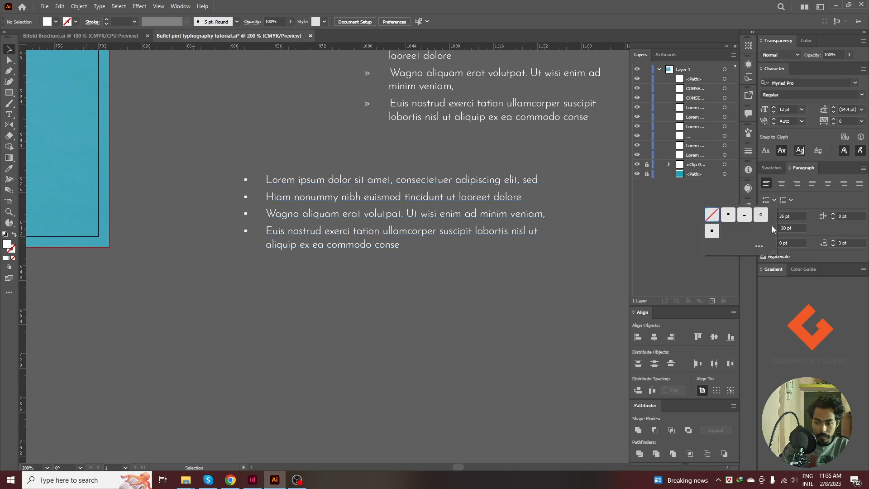
{"action": "left_click", "coordinate": [759, 247]}
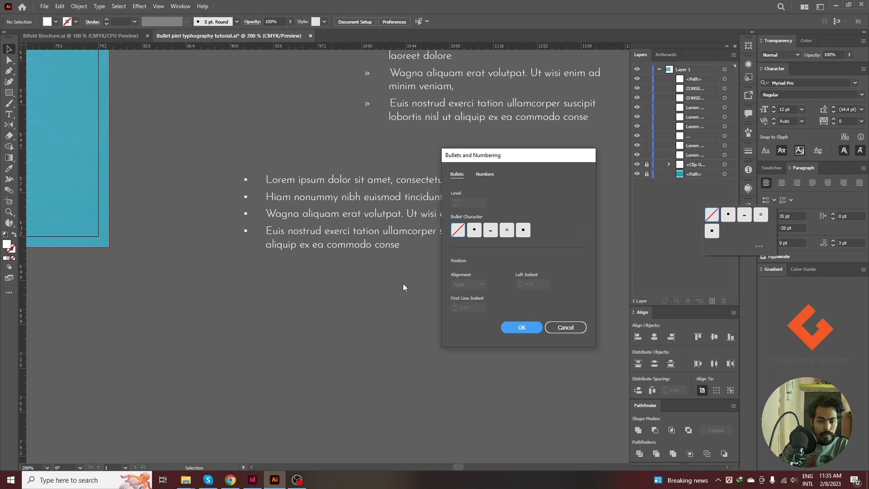
{"action": "left_click", "coordinate": [562, 325]}
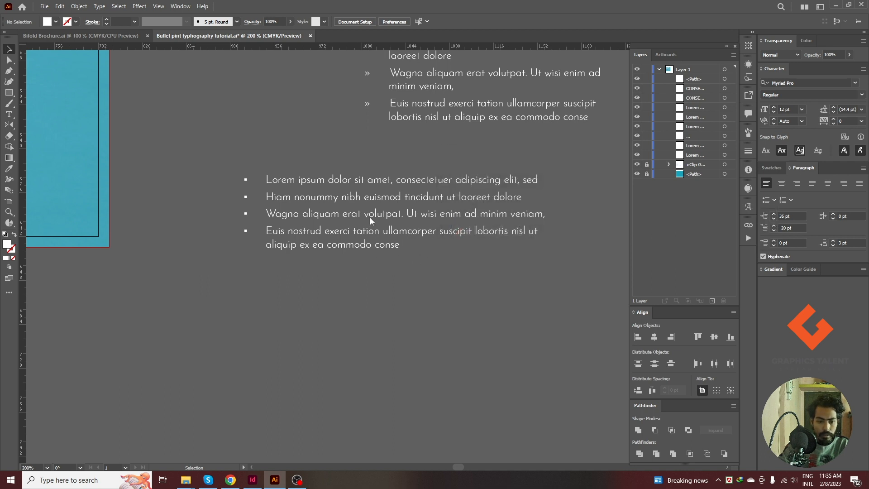
Set a left indent of 24 pt and a first line indent of -24 pt for all text in the square-bulleted list.
{"action": "left_click", "coordinate": [295, 195]}
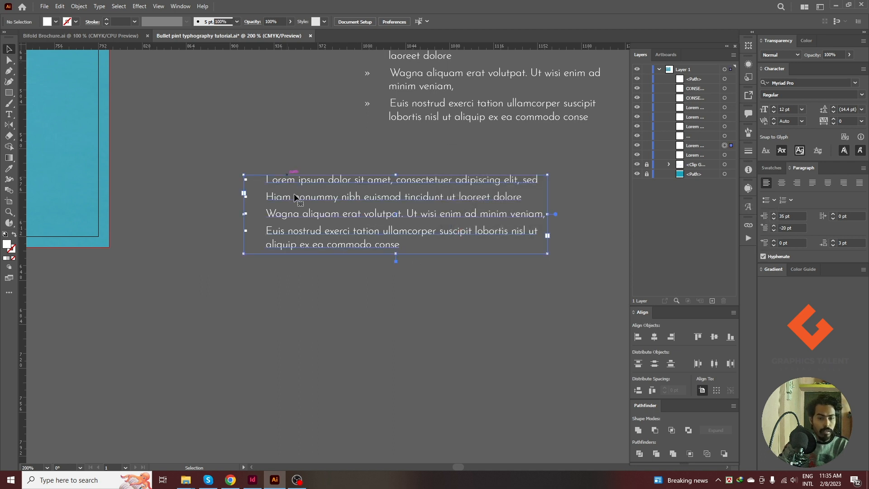
{"action": "double_click", "coordinate": [299, 198]}
{"action": "double_click", "coordinate": [308, 198]}
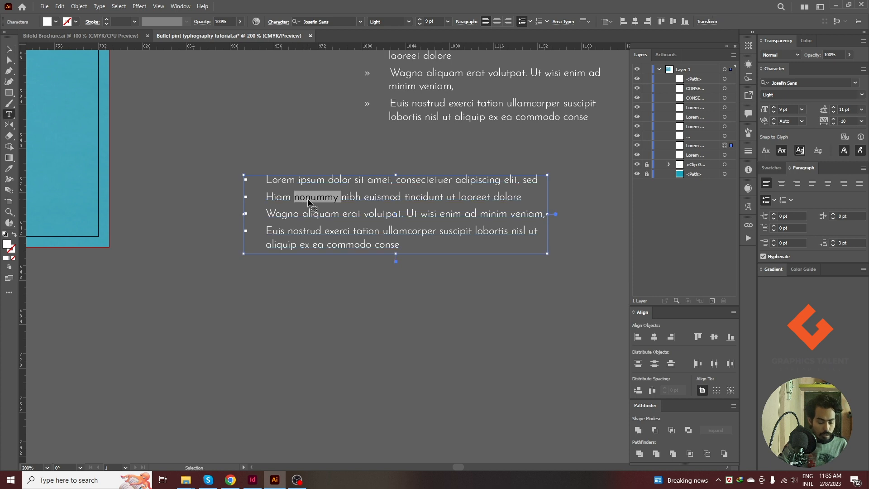
{"action": "key", "text": "ctrl+a"}
{"action": "key", "text": "ctrl+q"}
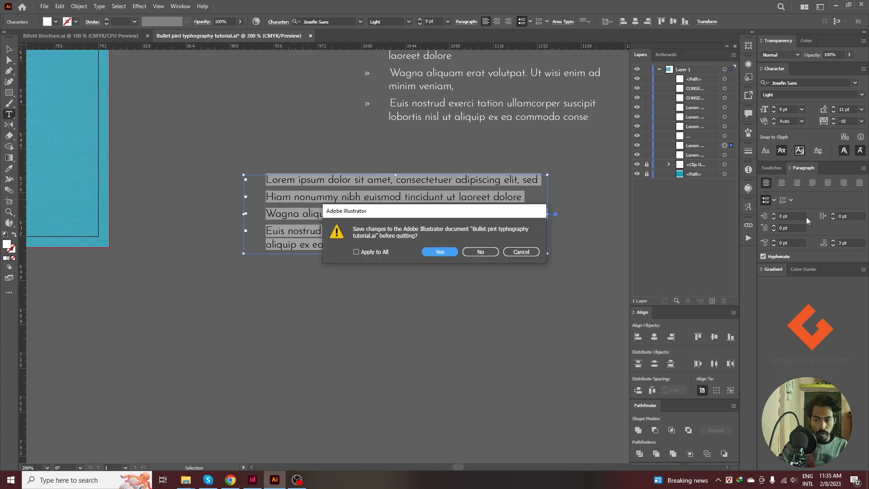
{"action": "left_click", "coordinate": [531, 253]}
{"action": "left_click", "coordinate": [774, 200]}
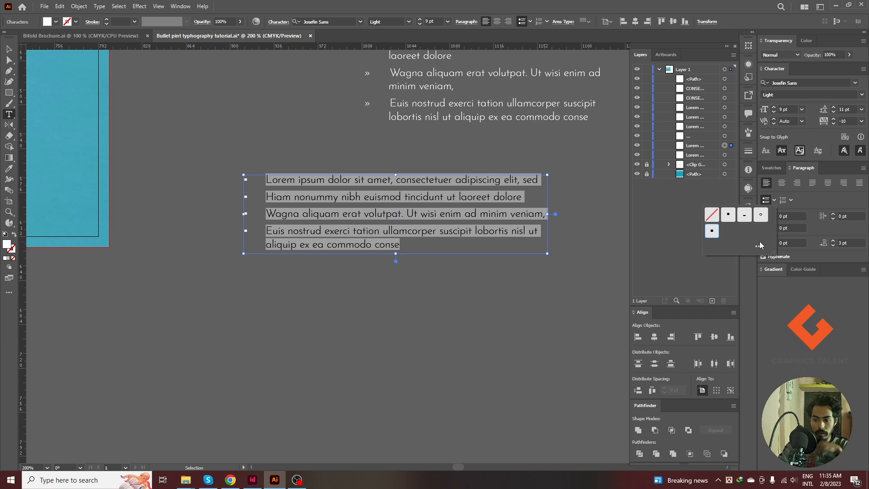
{"action": "left_click", "coordinate": [759, 247]}
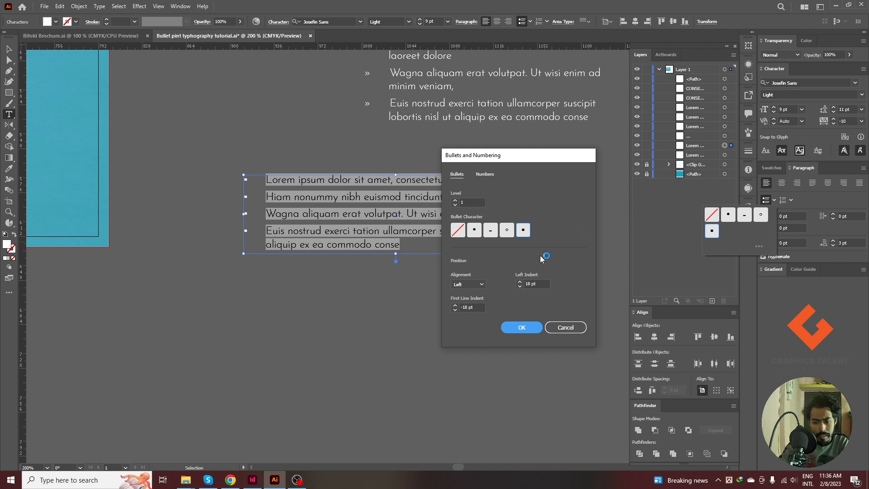
{"action": "left_click", "coordinate": [542, 282]}
{"action": "left_click_drag", "start_coordinate": [541, 283], "coordinate": [524, 284]}
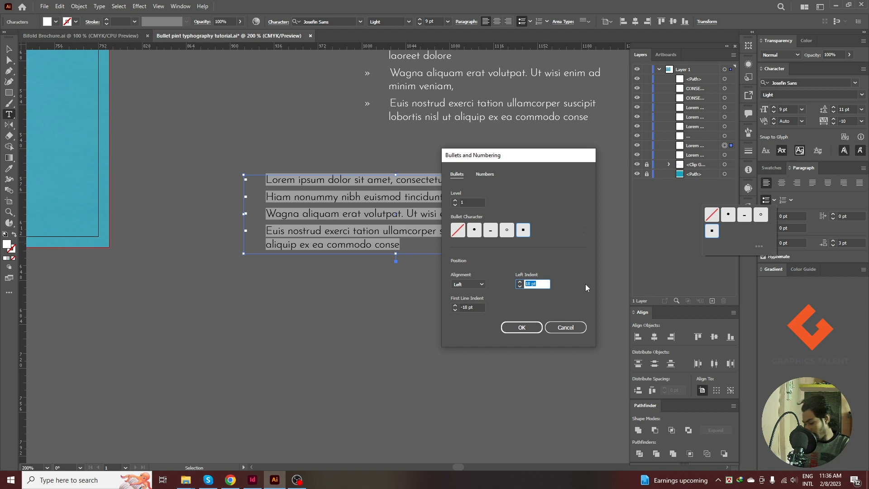
{"action": "type", "text": "24"}
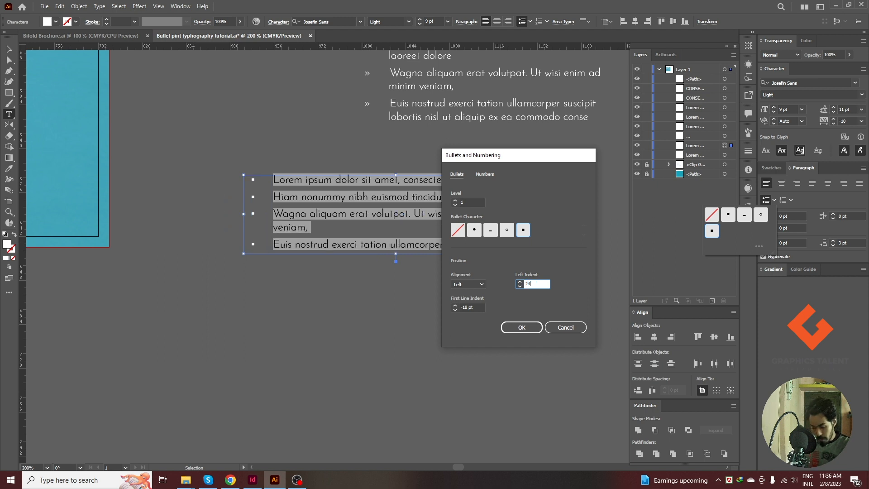
{"action": "key", "text": "Tab"}
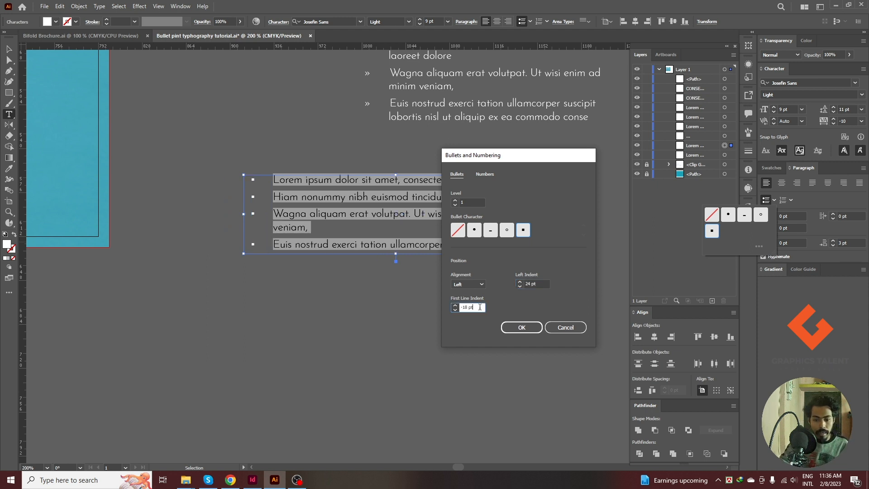
{"action": "type", "text": "-24"}
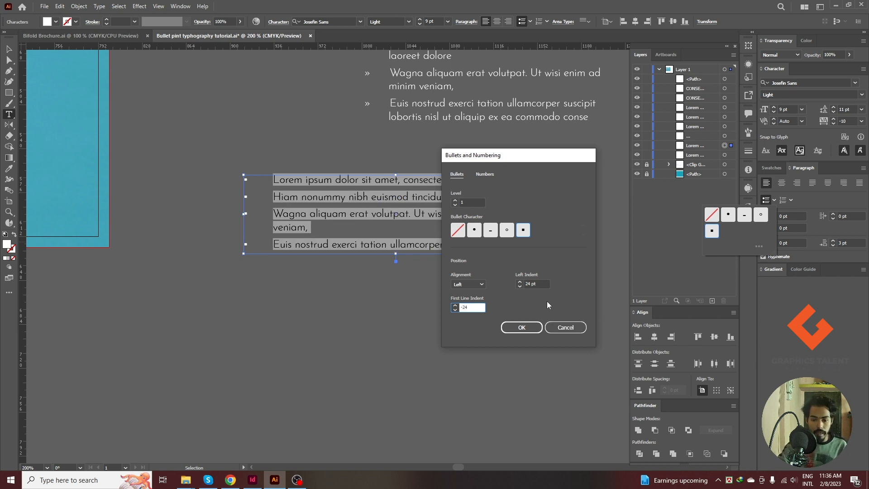
Tighten the square bullets' spacing with a left indent of 6 pt and a first line indent of -6 pt.
{"action": "left_click", "coordinate": [541, 284]}
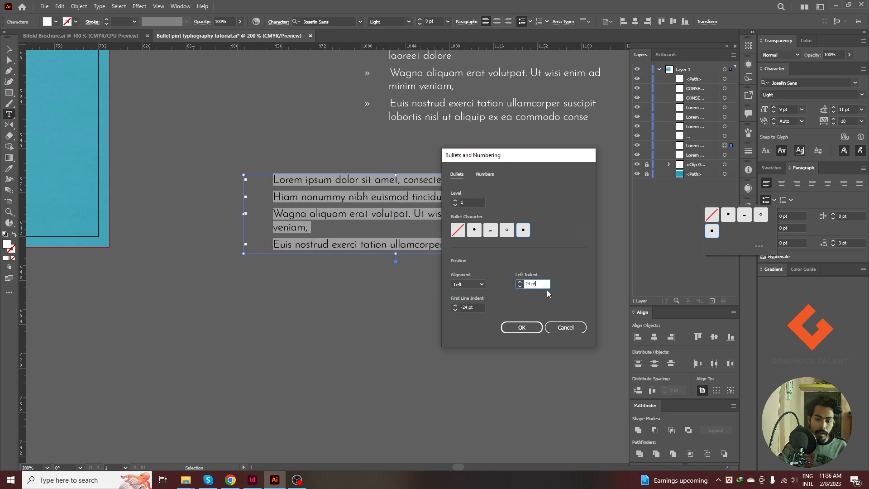
{"action": "double_click", "coordinate": [536, 285]}
{"action": "key", "text": "BackSpace"}
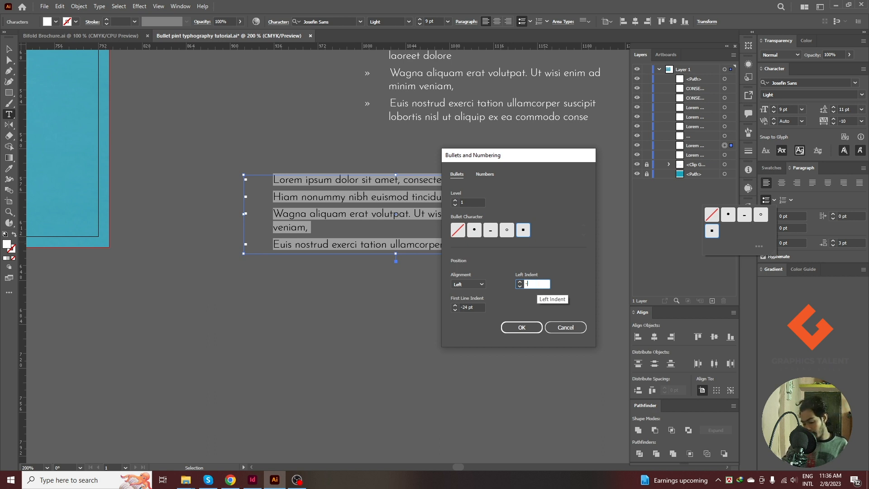
{"action": "type", "text": "6"}
{"action": "key", "text": "Tab"}
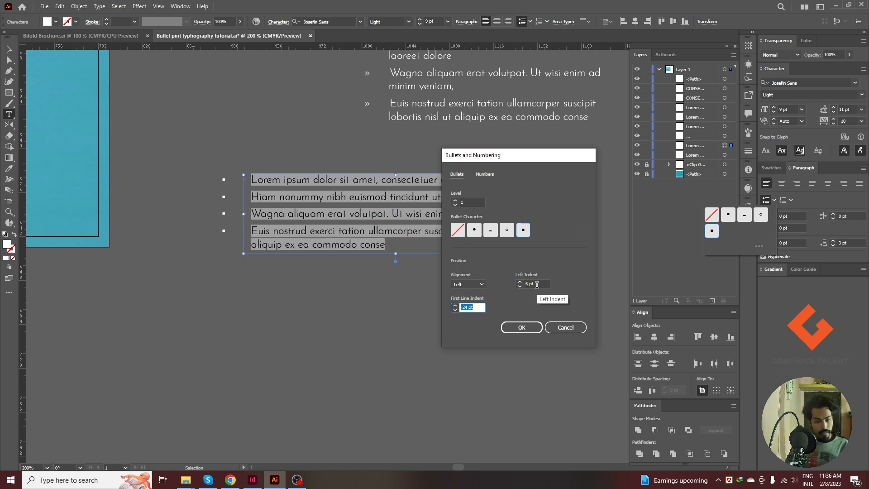
{"action": "type", "text": "-"}
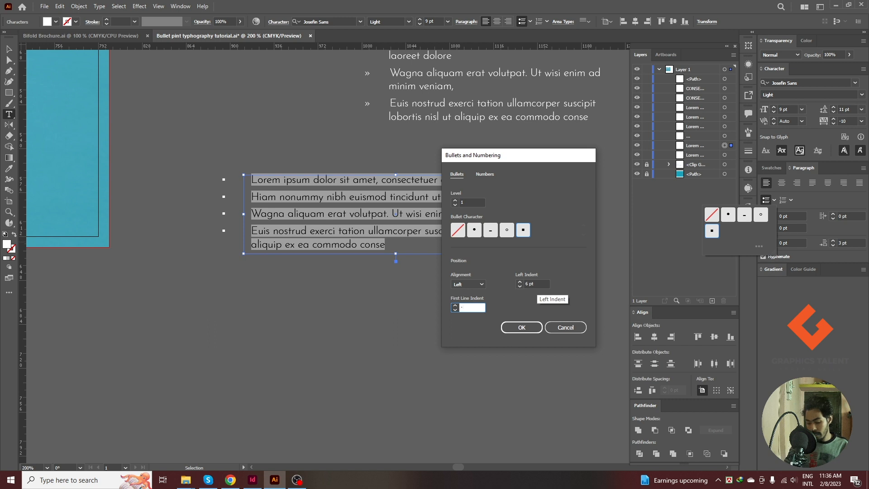
{"action": "type", "text": "6"}
{"action": "key", "text": "Return"}
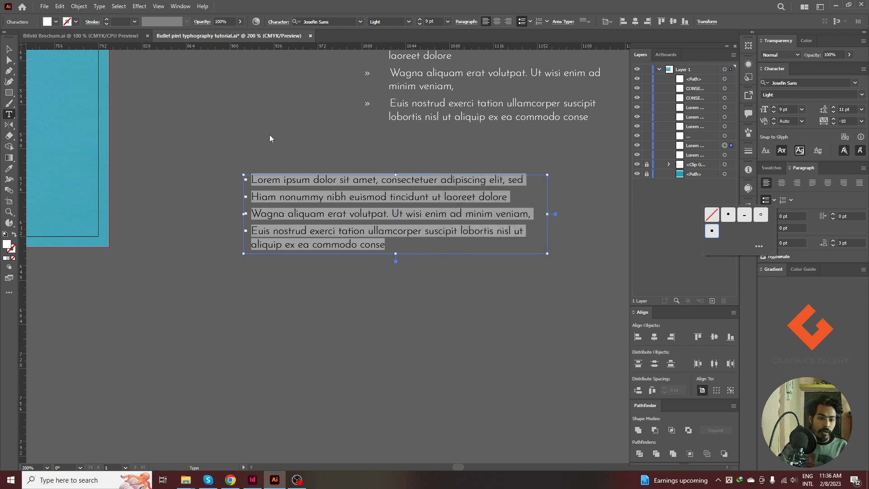
{"action": "left_click", "coordinate": [10, 49]}
{"action": "double_click", "coordinate": [281, 197]}
{"action": "triple_click", "coordinate": [291, 200]}
{"action": "key", "text": "ctrl+q"}
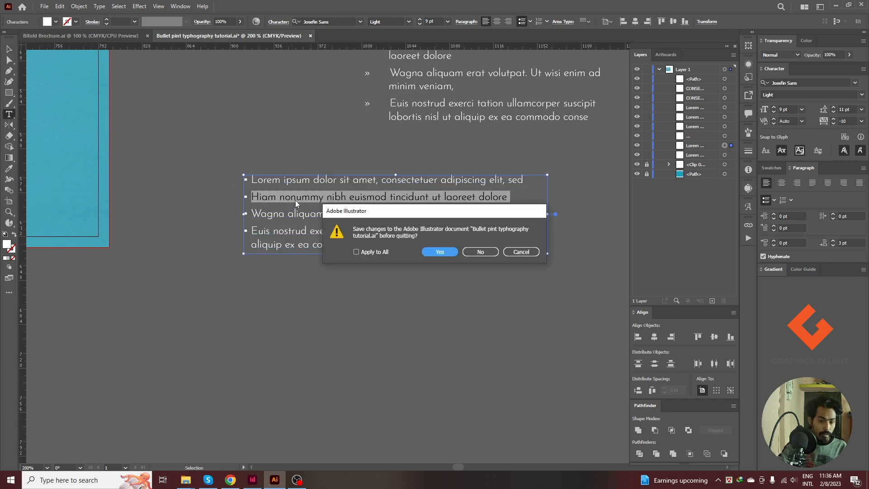
{"action": "left_click", "coordinate": [521, 252]}
Convert all text in the square-bulleted list to lowercase Roman numeral numbering.
{"action": "left_click", "coordinate": [338, 198]}
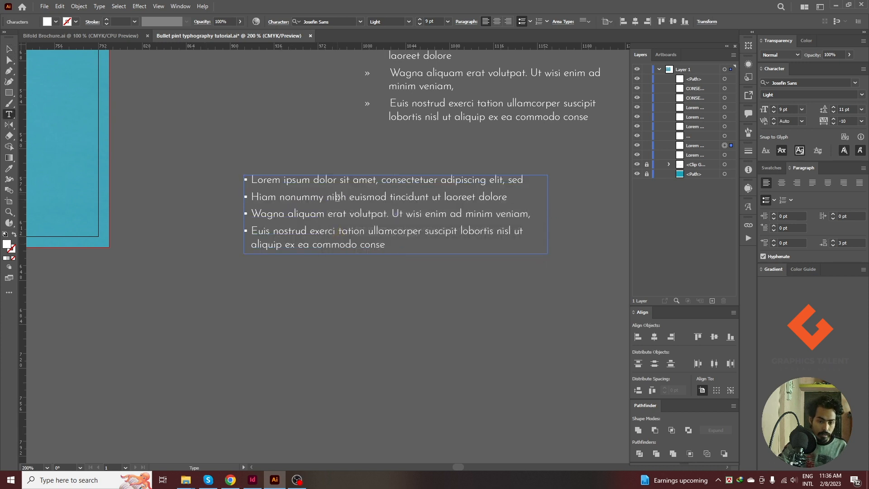
{"action": "key", "text": "ctrl+a"}
{"action": "left_click", "coordinate": [775, 200]}
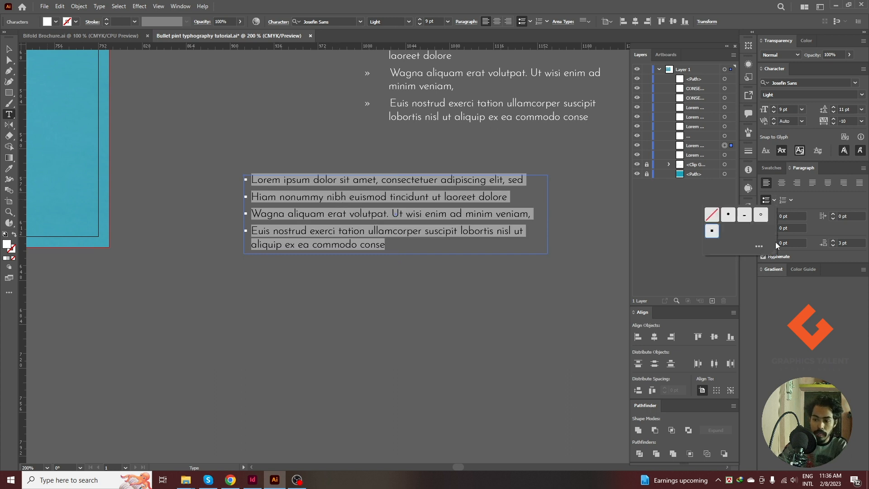
{"action": "left_click", "coordinate": [758, 248]}
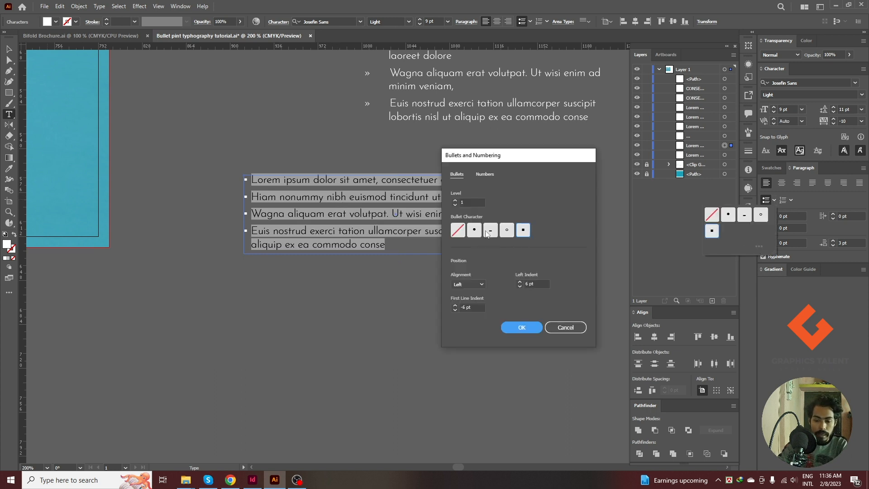
{"action": "left_click", "coordinate": [485, 173]}
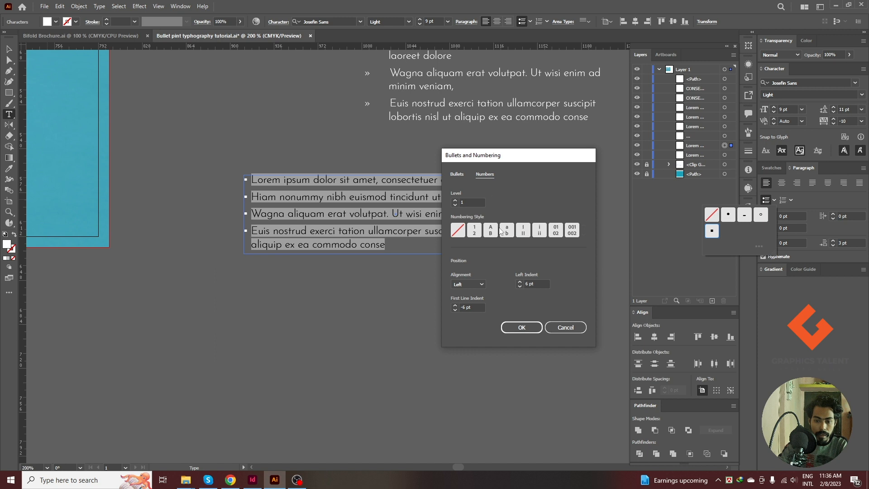
{"action": "left_click", "coordinate": [539, 231]}
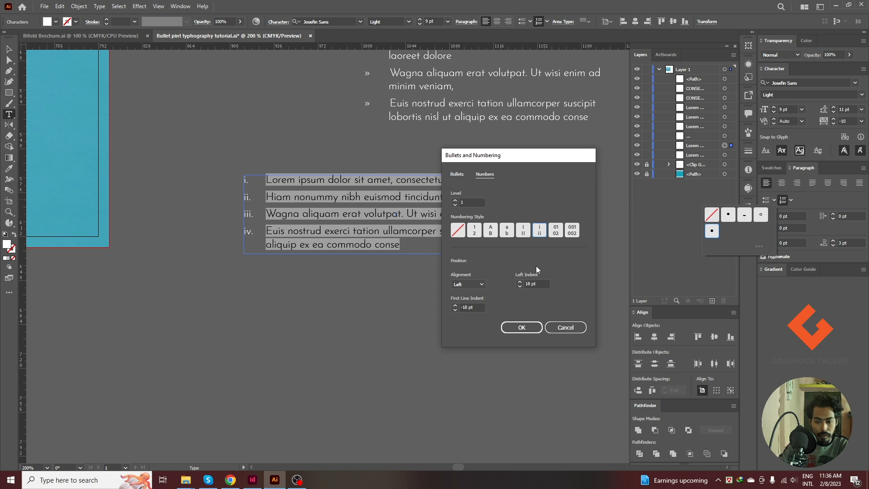
{"action": "left_click", "coordinate": [460, 173]}
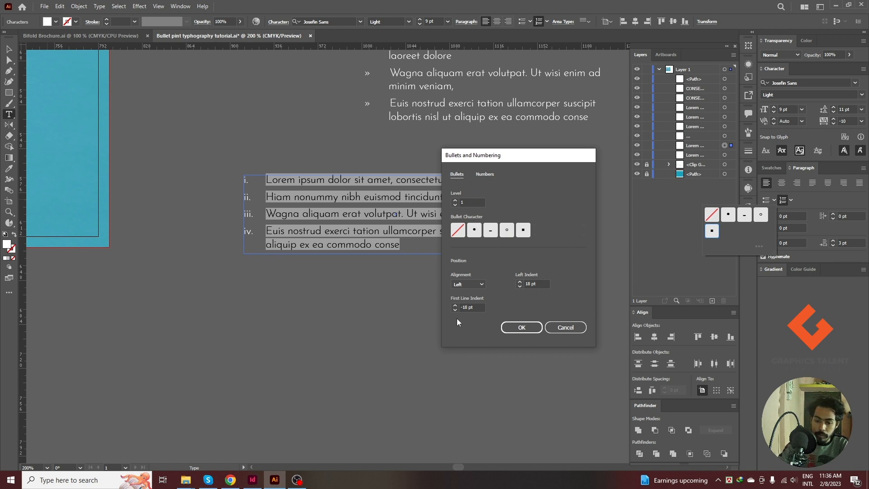
{"action": "left_click", "coordinate": [520, 328]}
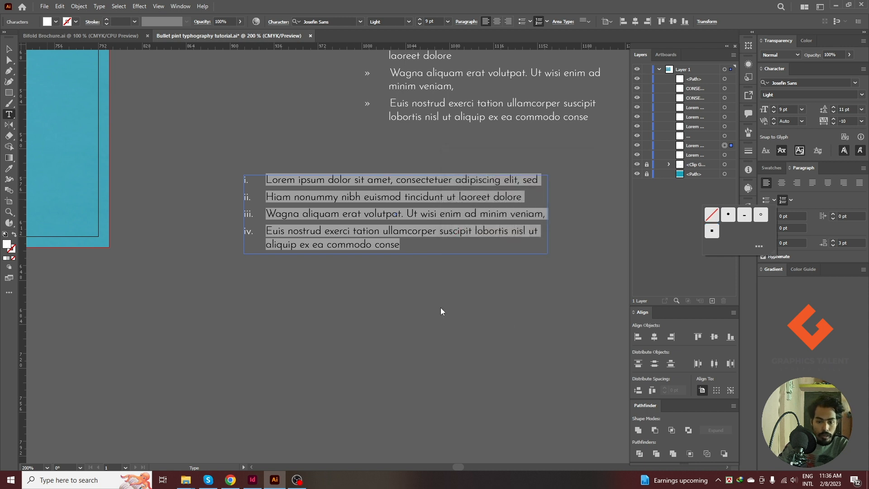